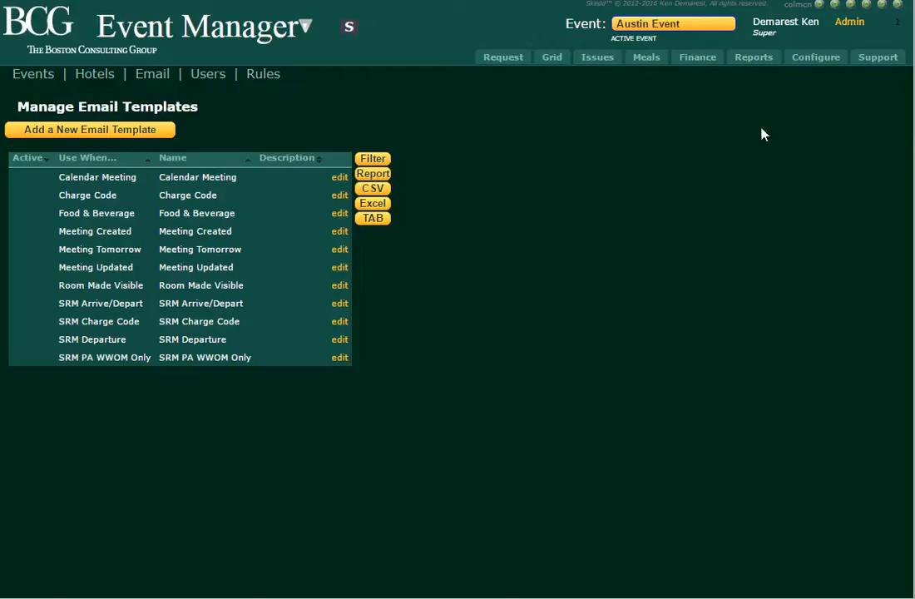
- Open the email template configuration, view the Charge Code template's fields and body, and close it without saving
click(815, 59)
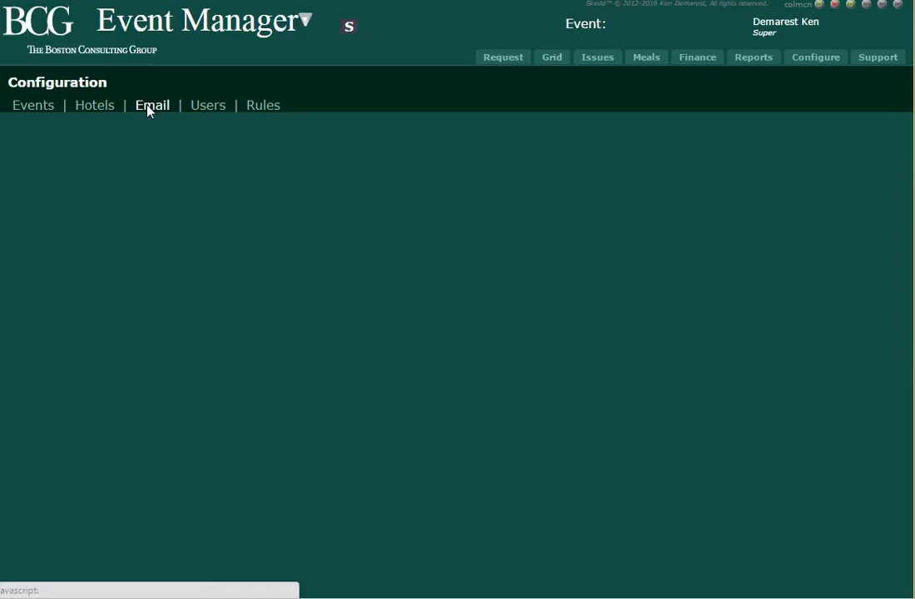
click(151, 106)
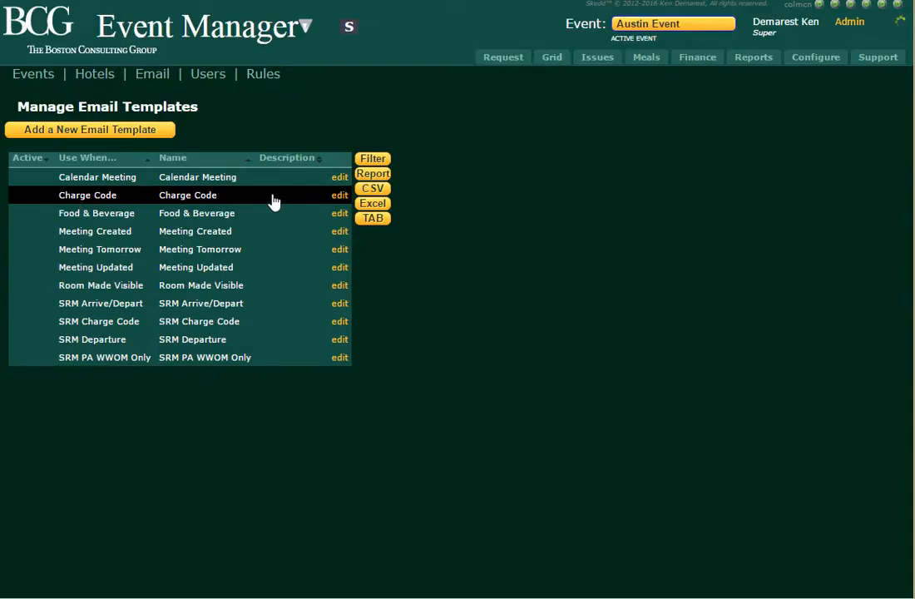
click(340, 196)
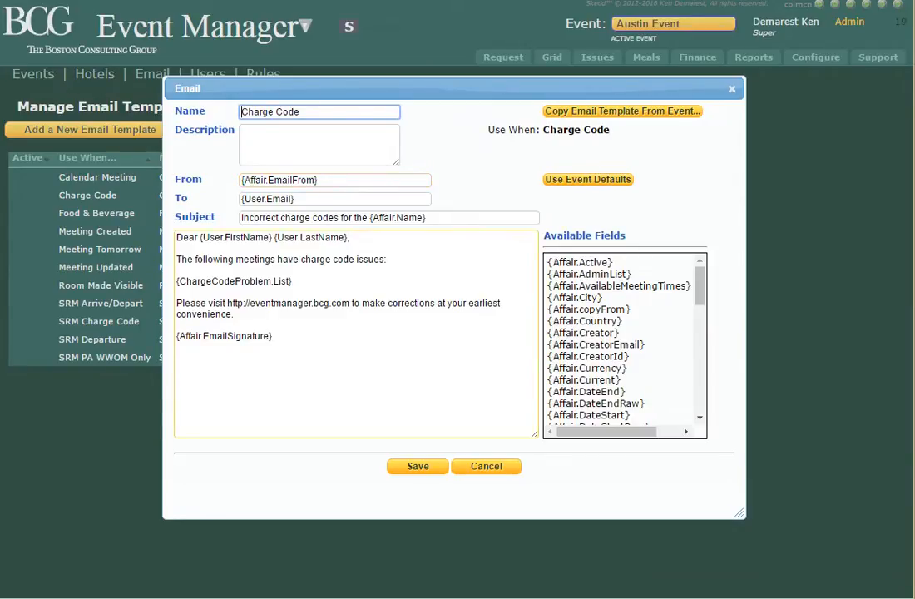
click(489, 469)
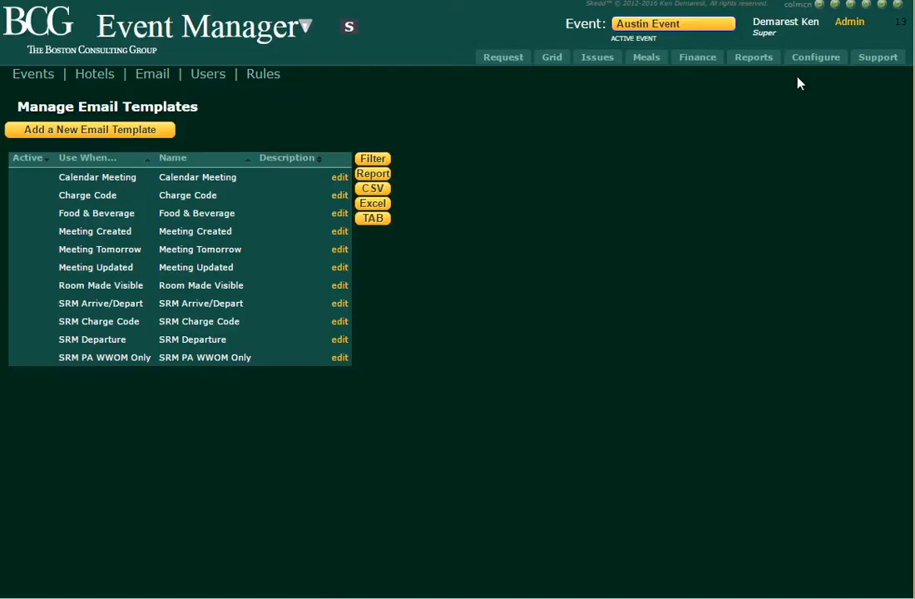
click(31, 75)
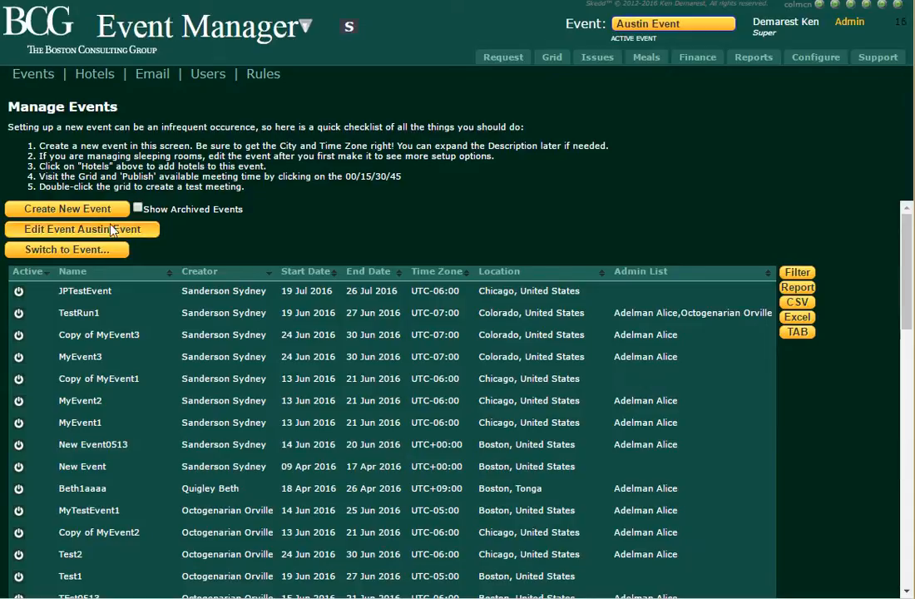
click(57, 235)
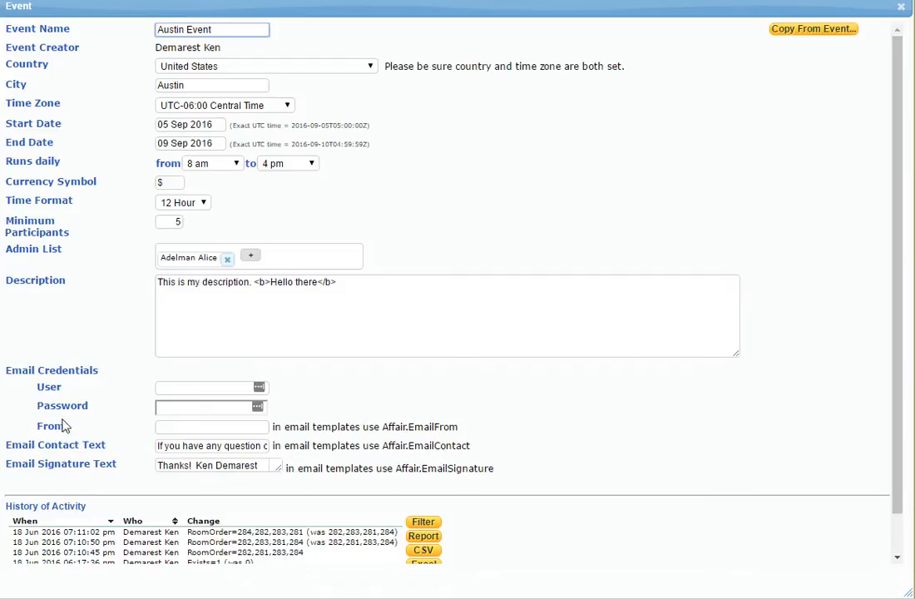
click(158, 427)
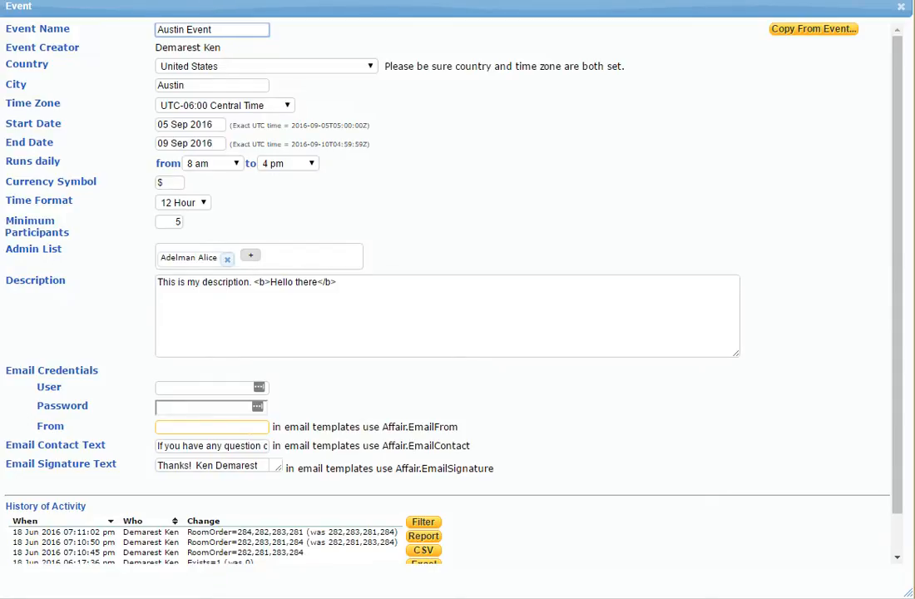
mouse_move(88, 447)
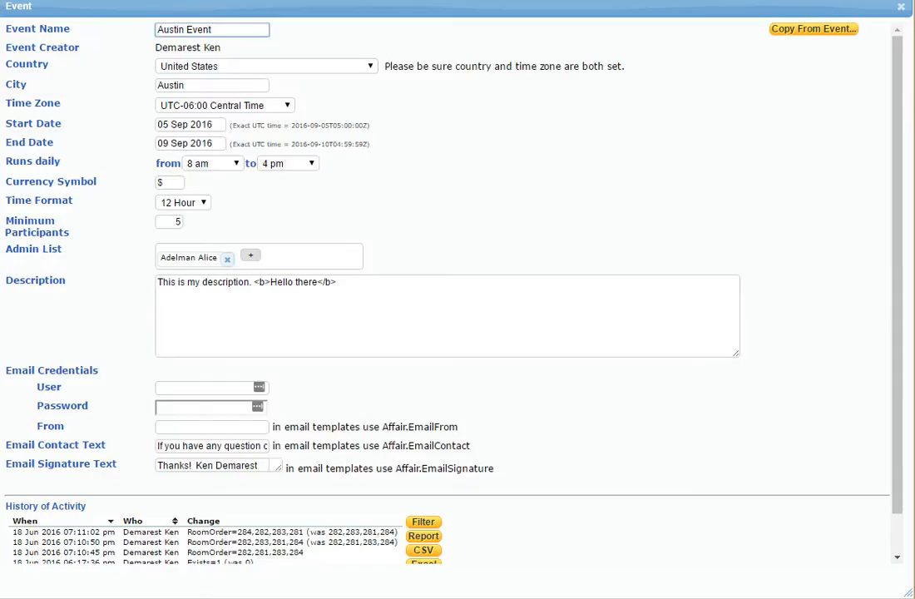
drag(382, 446, 470, 446)
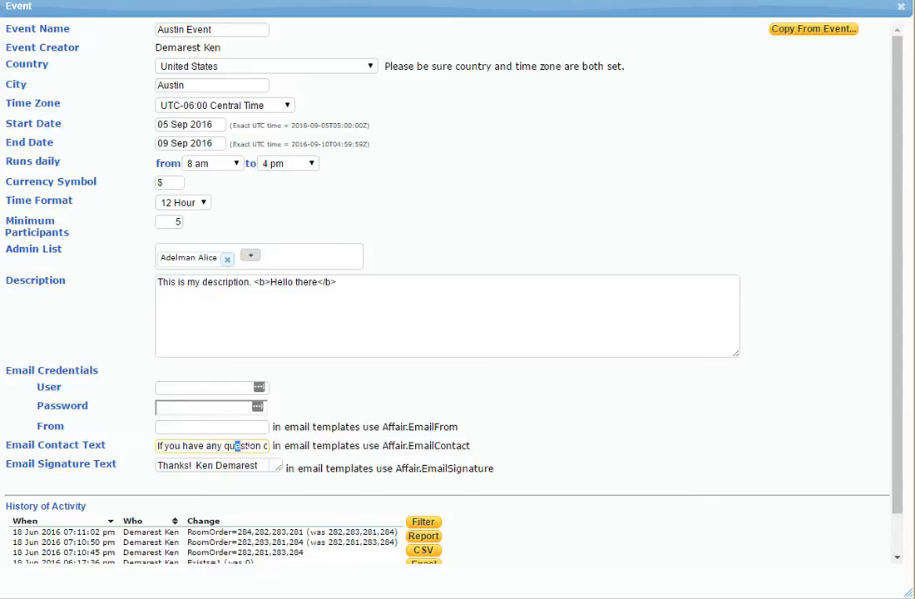
drag(236, 446, 267, 446)
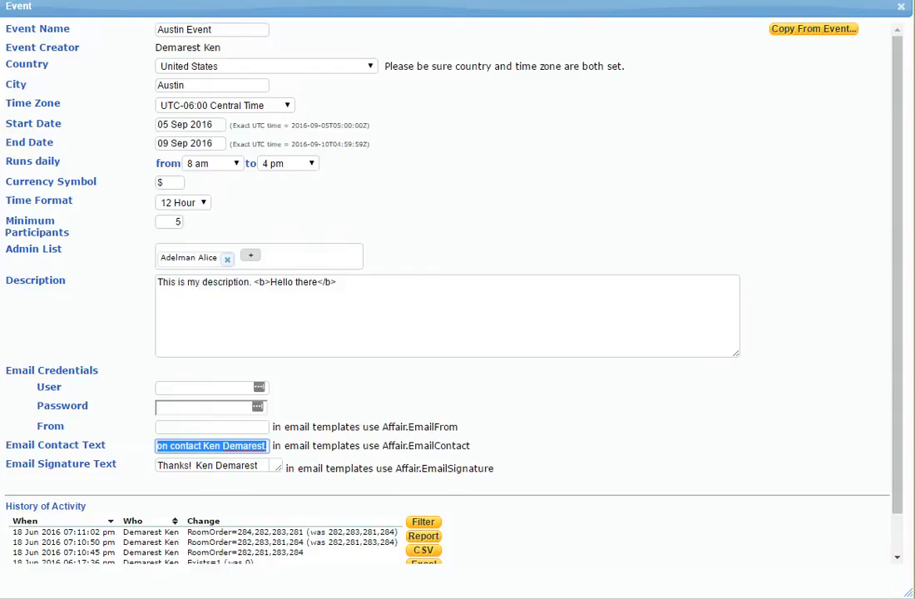
drag(396, 469, 494, 468)
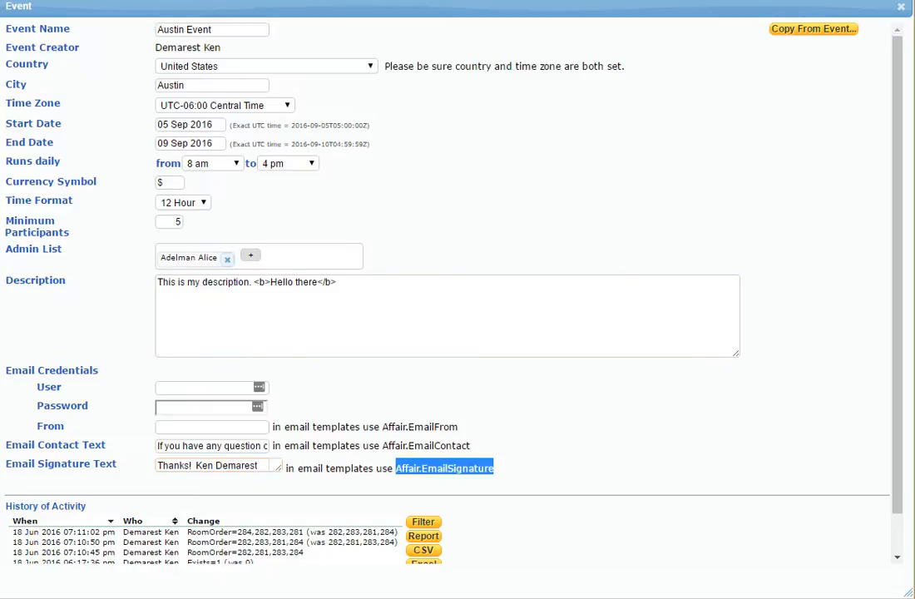
click(902, 7)
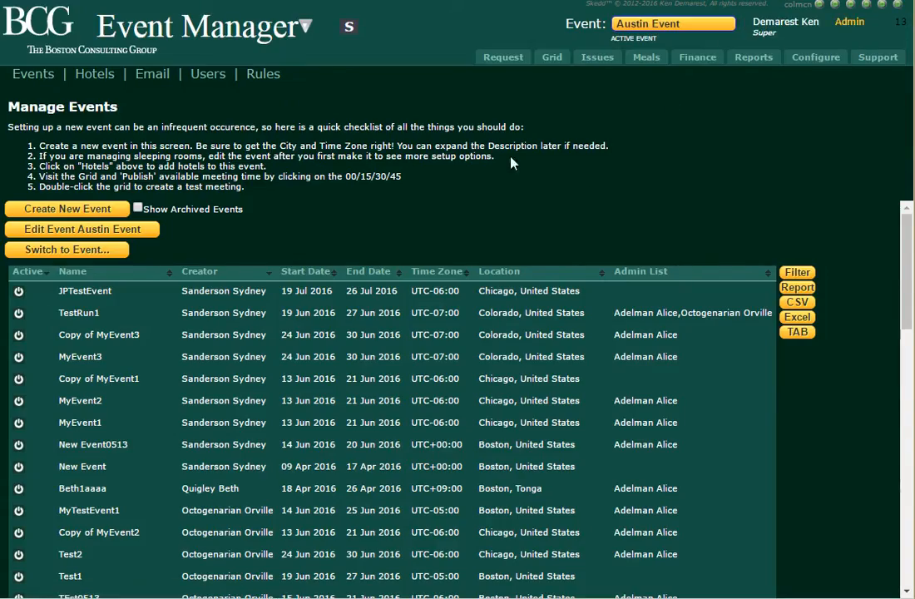
- Add a line of filler text below the greeting in the Charge Code email template, and reset the template to the event defaults
click(158, 75)
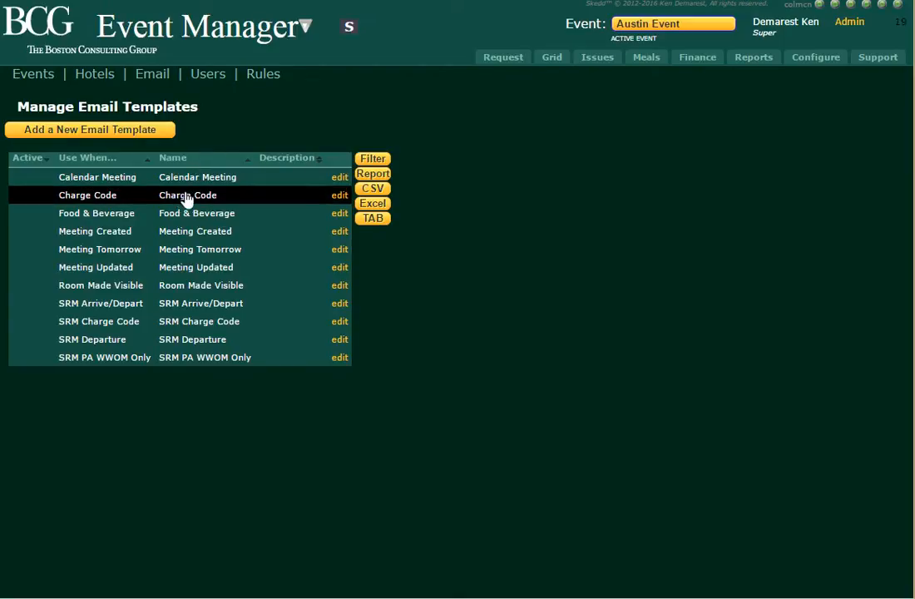
click(340, 196)
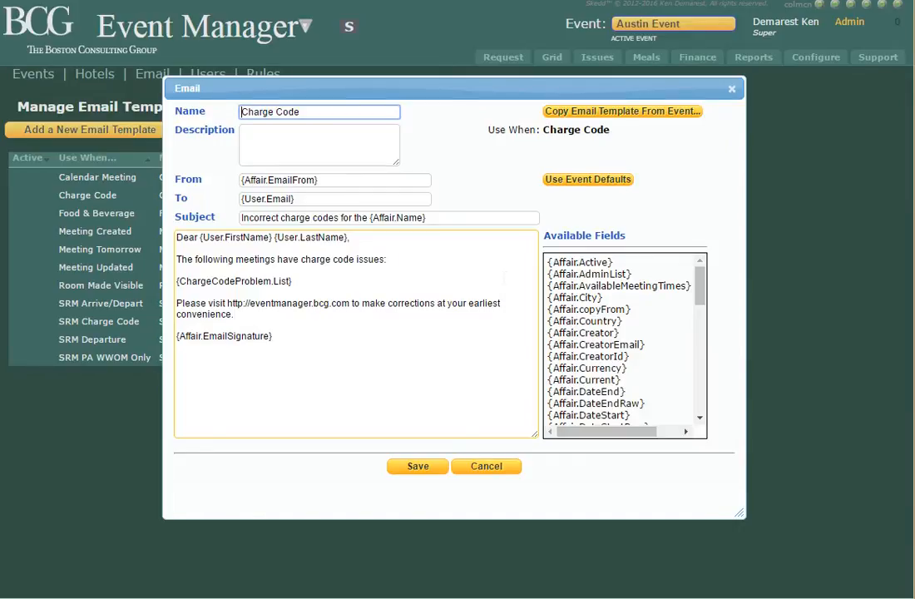
click(445, 240)
key(Return)
key(Return)
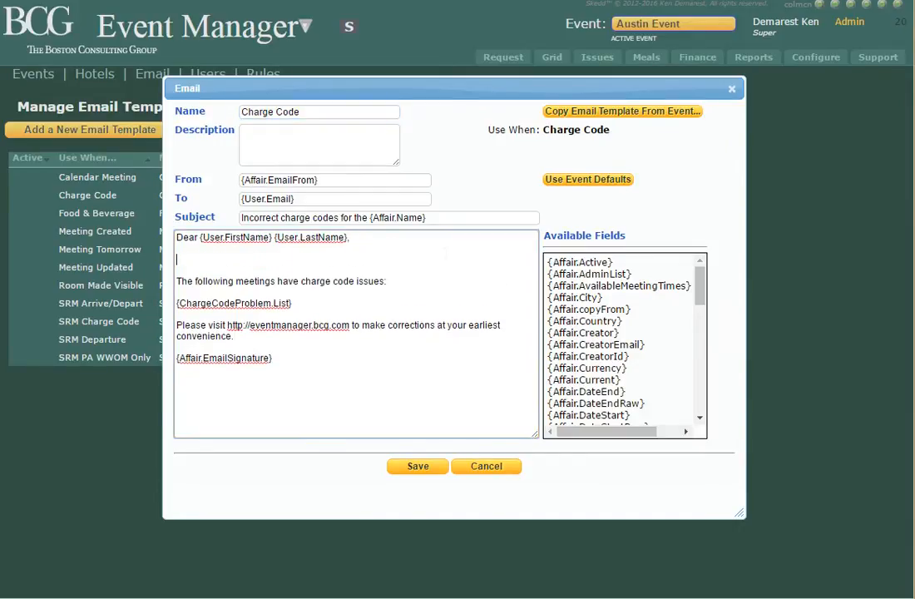
key(Return)
text(fdjhfkdhfgsajlkfgdklsfgaskldfgldkafgdafgl)
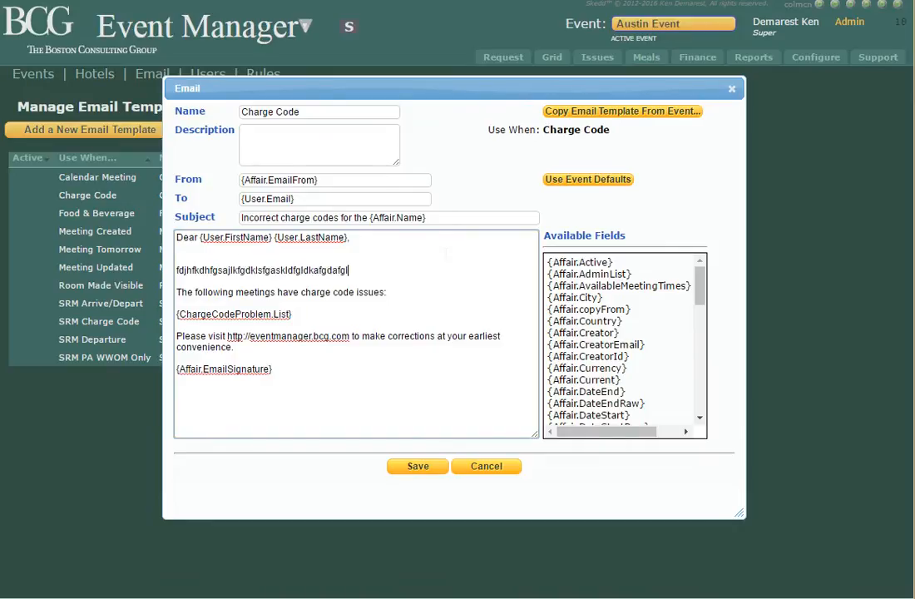
click(588, 179)
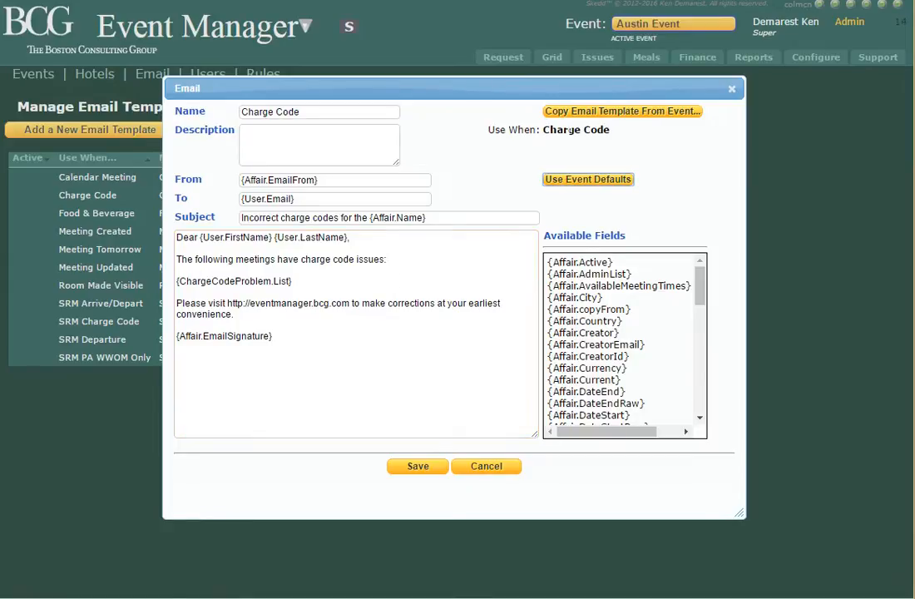
- Try copying the Charge Code template from the Dublin WOMM2 event, cancel the copy, and close the template without saving
click(614, 113)
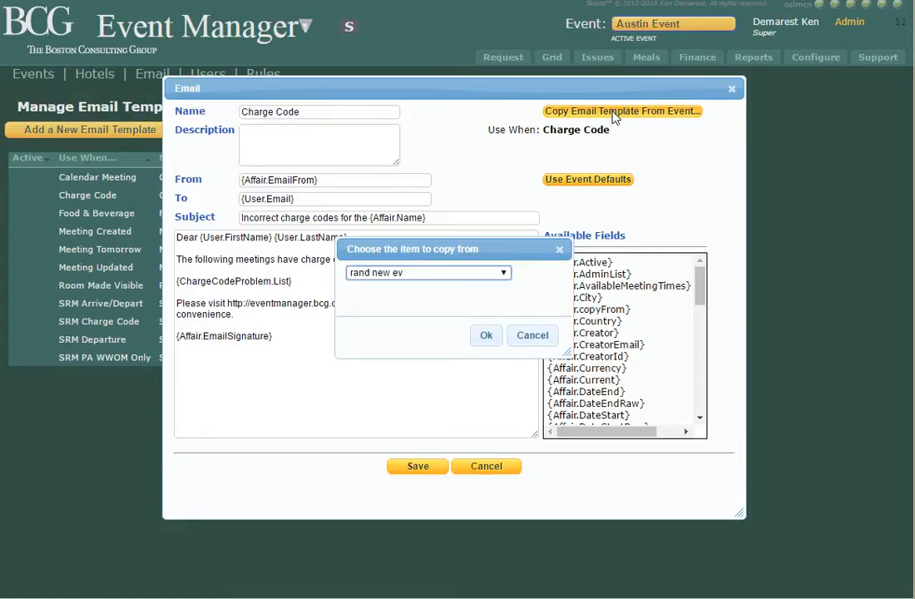
click(503, 273)
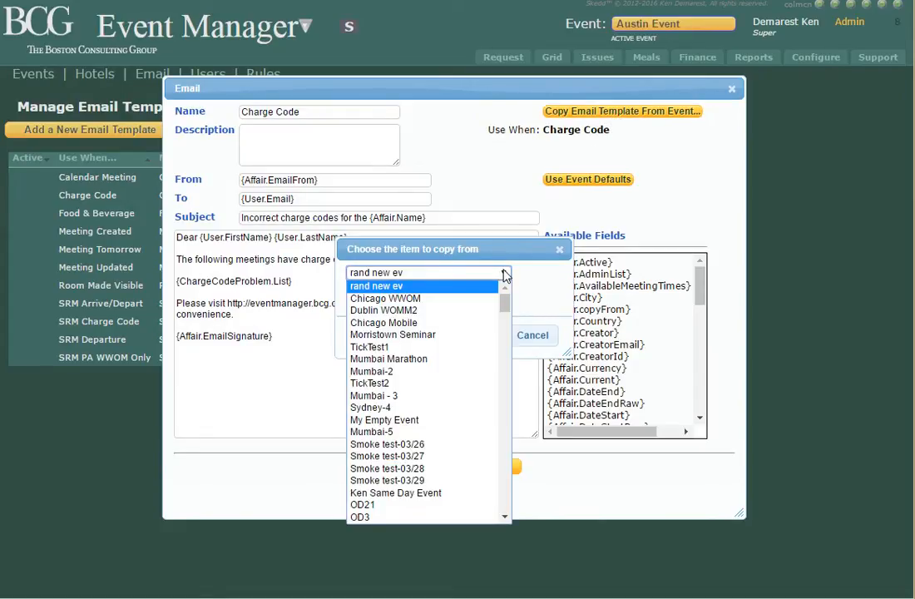
click(403, 312)
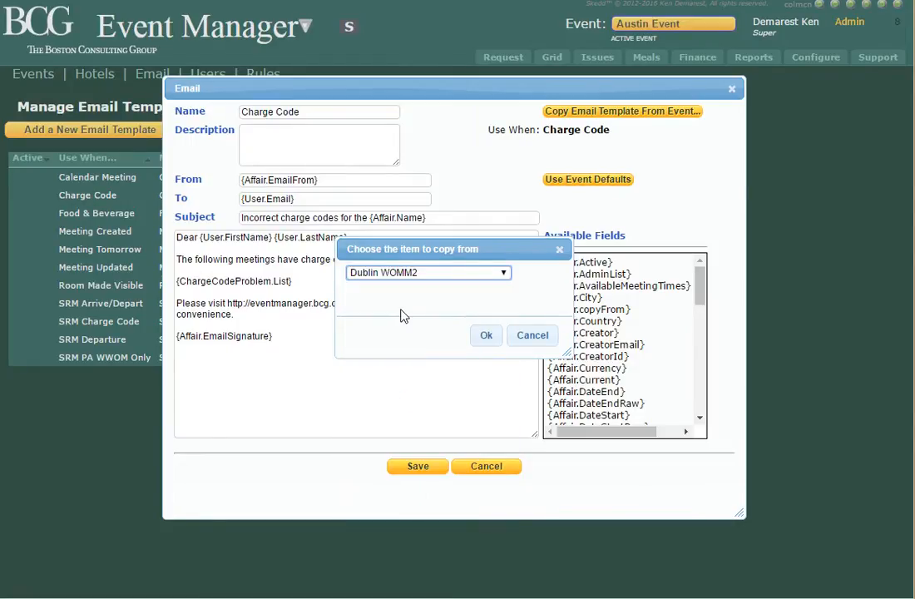
click(519, 337)
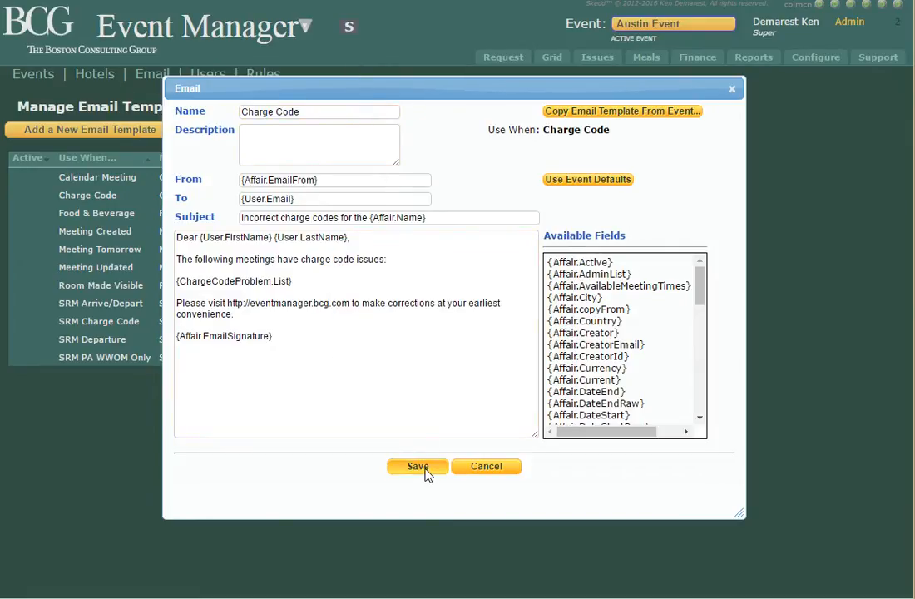
click(480, 467)
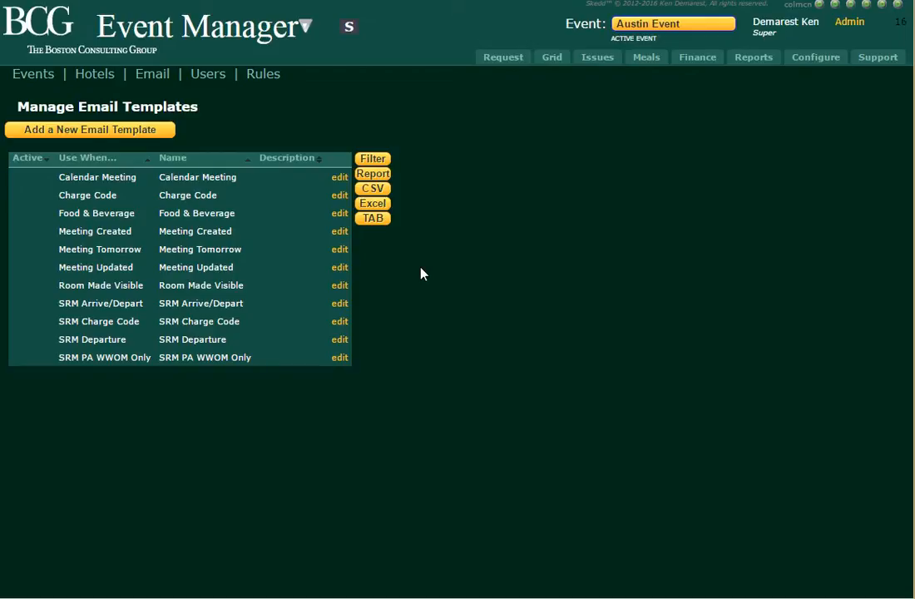
- Review the Food & Beverage template and the Meeting Created template with its conditional Audio/Video and Food & Beverage sections, closing each without saving
click(339, 213)
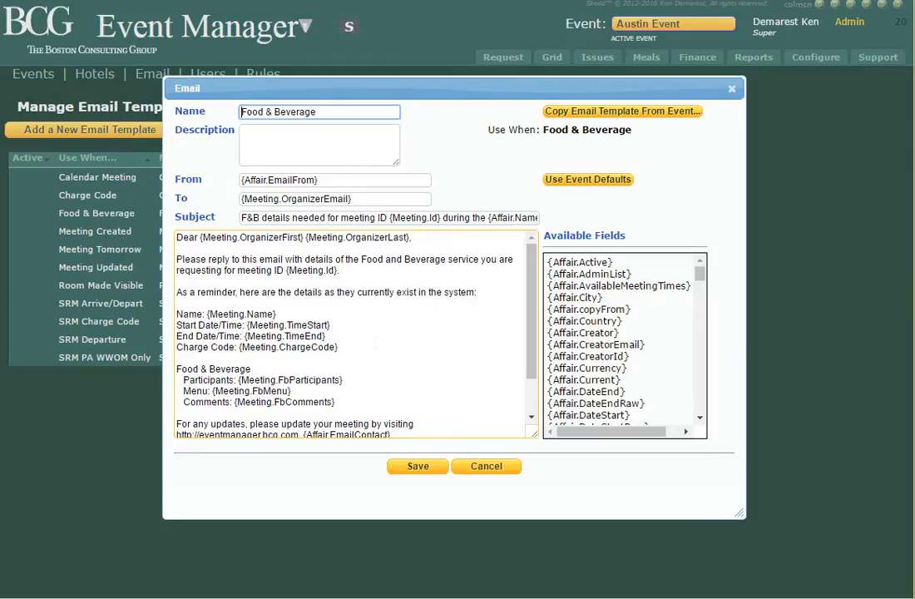
click(482, 472)
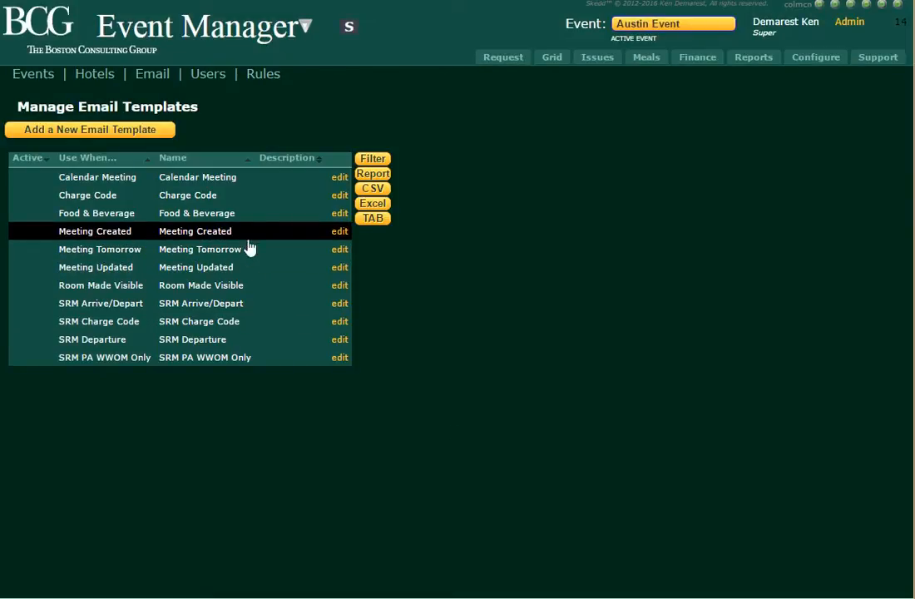
click(339, 232)
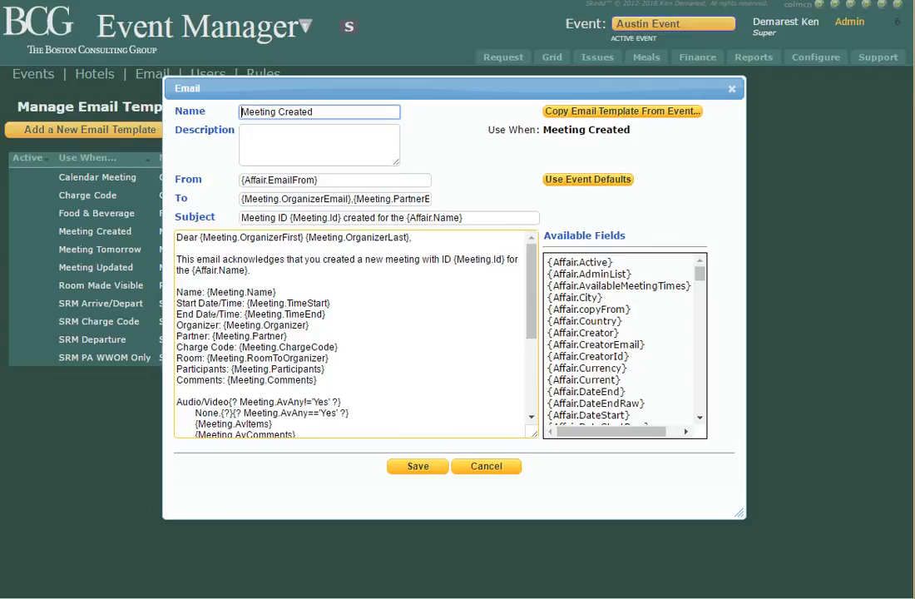
scroll(358, 340, down, 1)
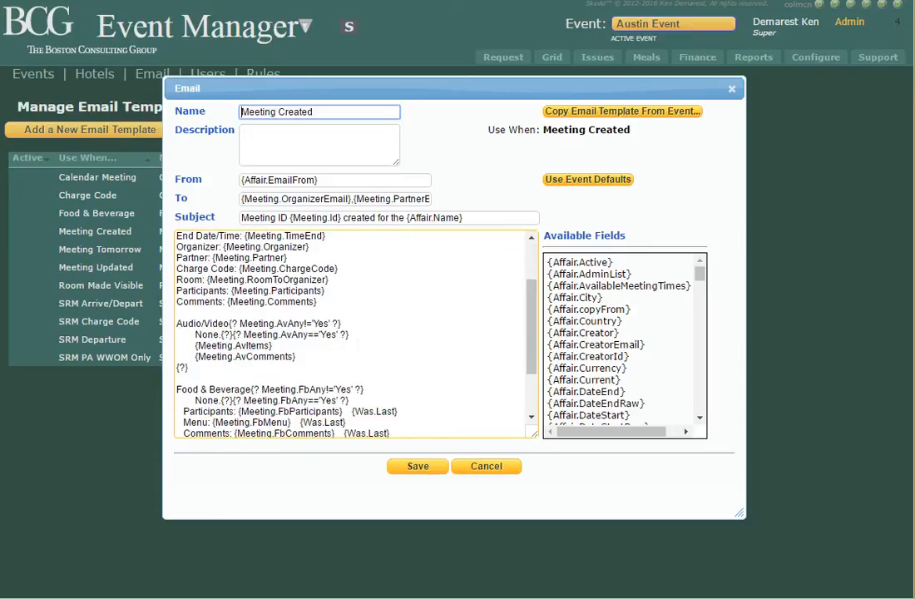
scroll(354, 333, down, 1)
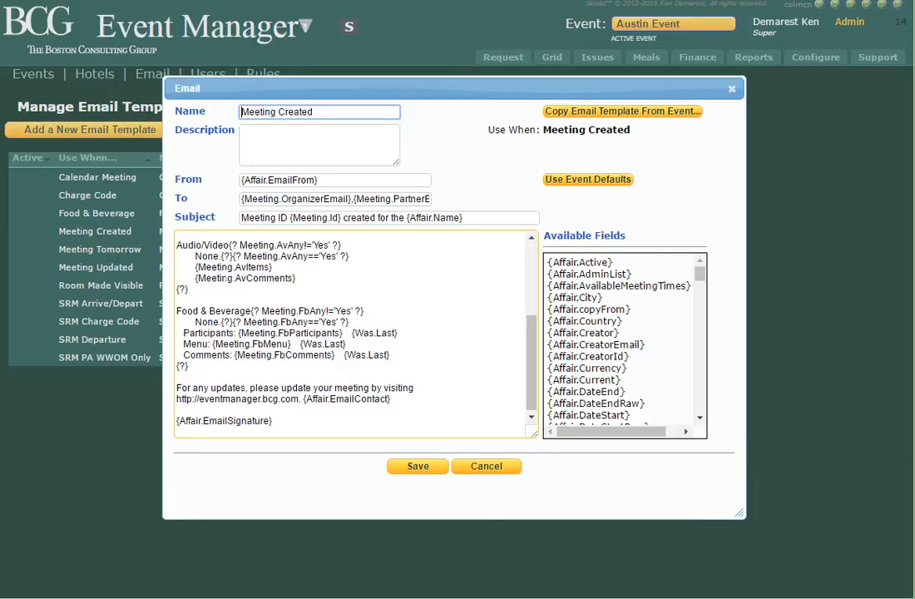
drag(198, 267, 269, 267)
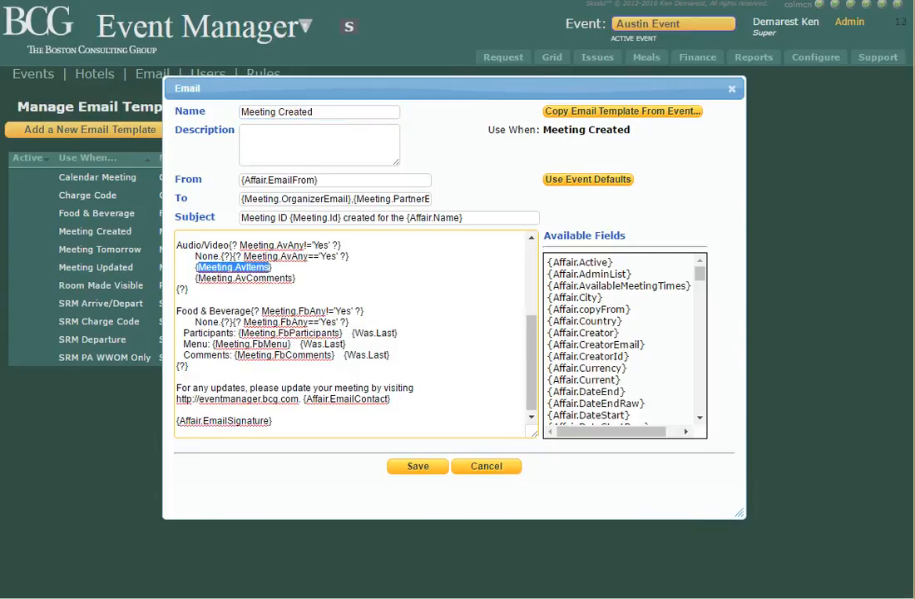
click(280, 256)
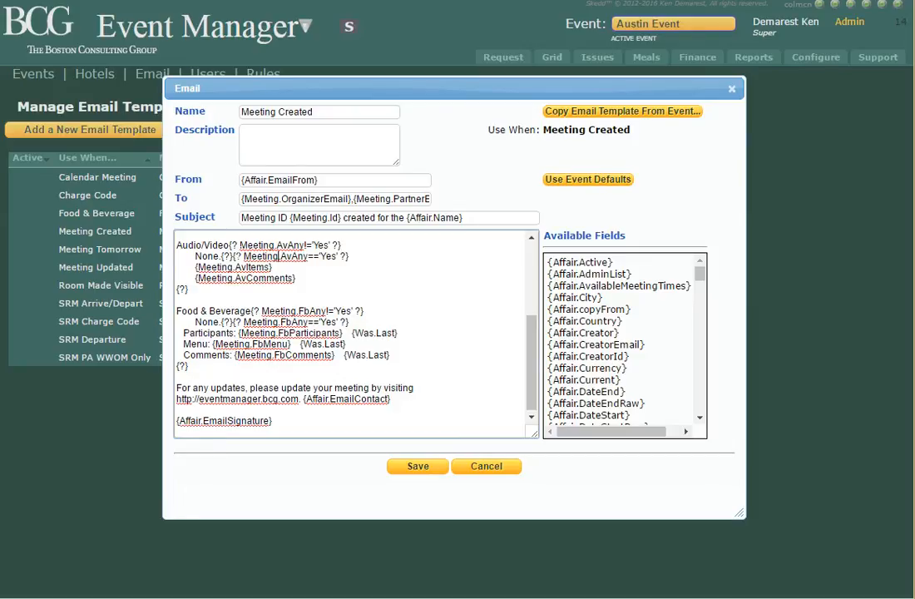
drag(529, 334, 528, 346)
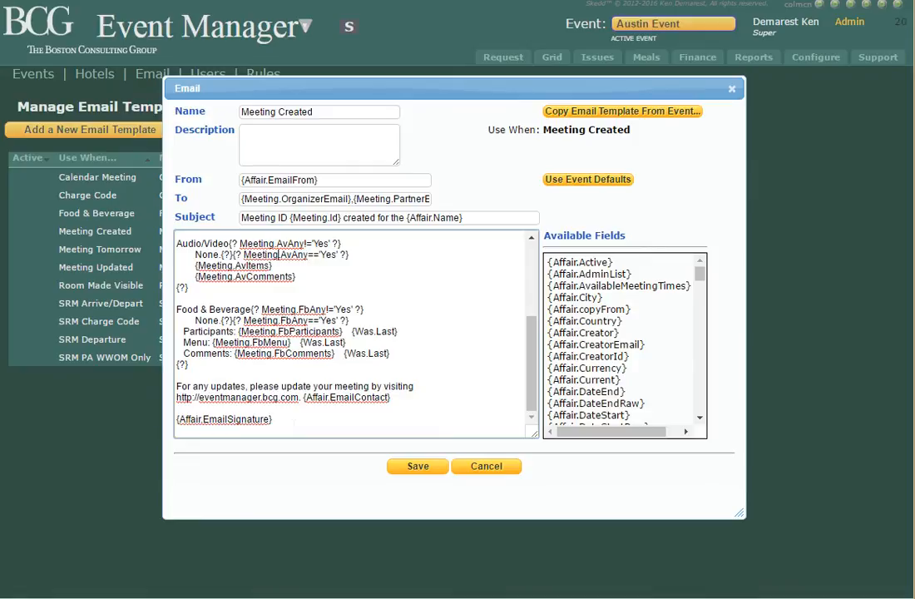
click(485, 465)
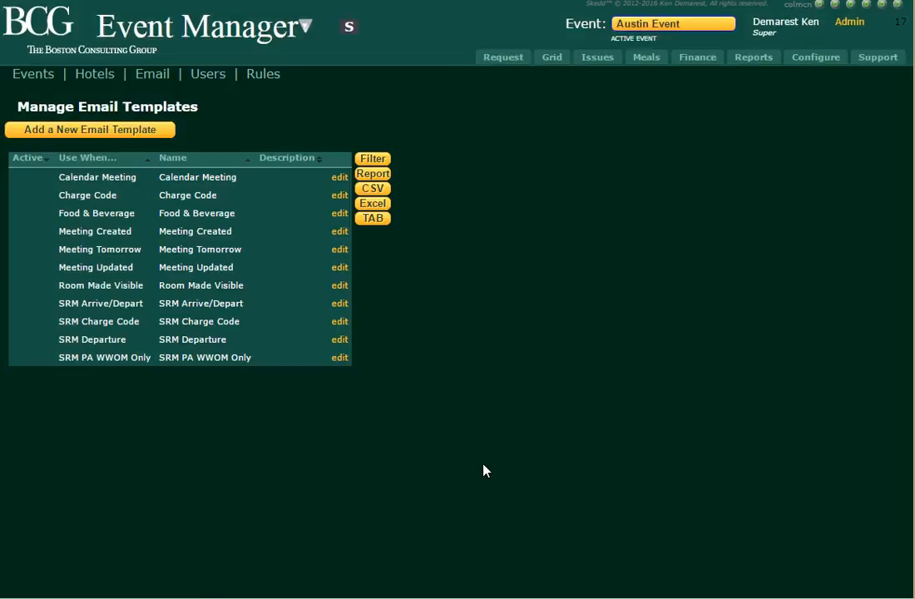
- Read through the full body of the Meeting Tomorrow email template and close it without saving
click(150, 258)
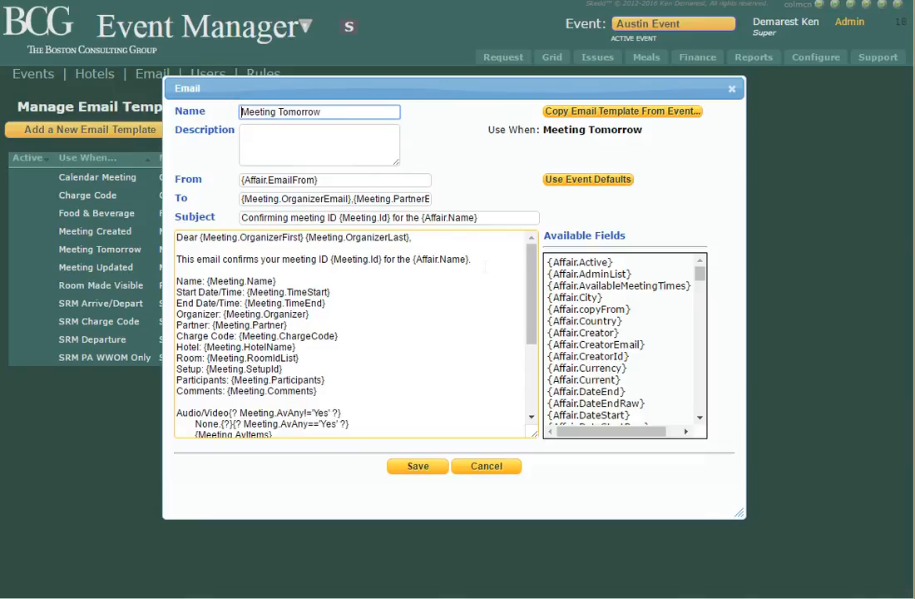
scroll(352, 333, down, 2)
scroll(353, 333, down, 2)
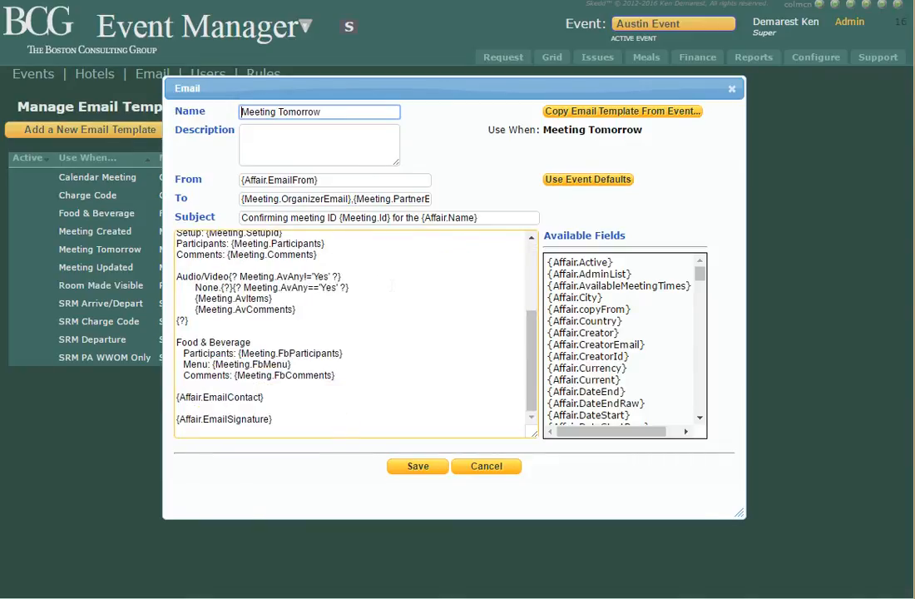
scroll(353, 332, up, 5)
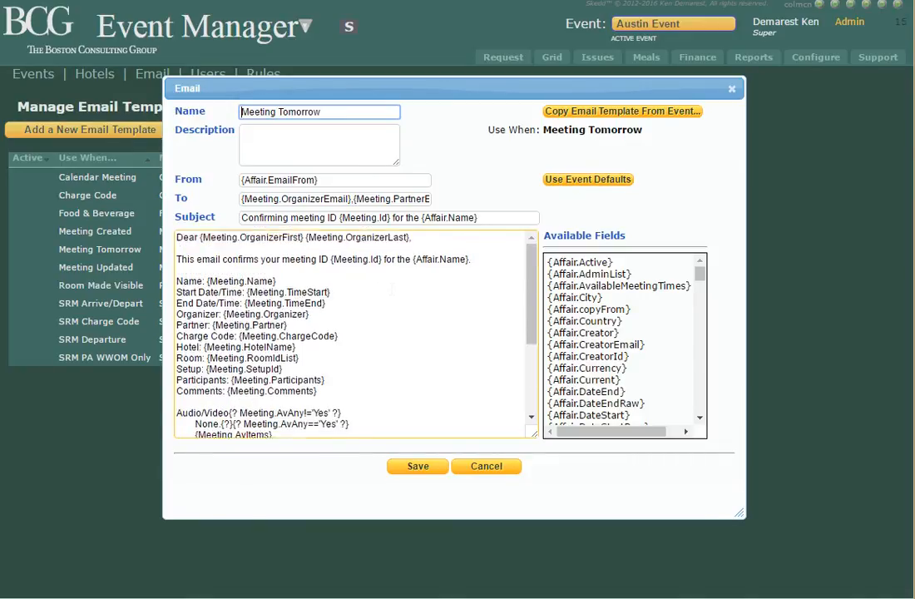
click(485, 467)
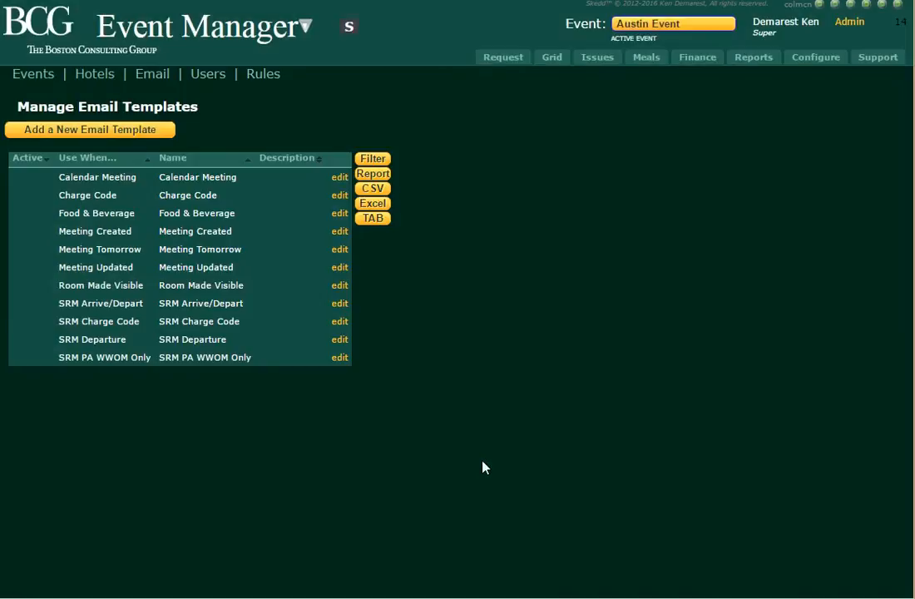
- Review the Meeting Updated template's deleted-meeting condition, meeting fields and {Was.Last} placeholders, and the Room Made Visible template, closing each without saving
click(116, 267)
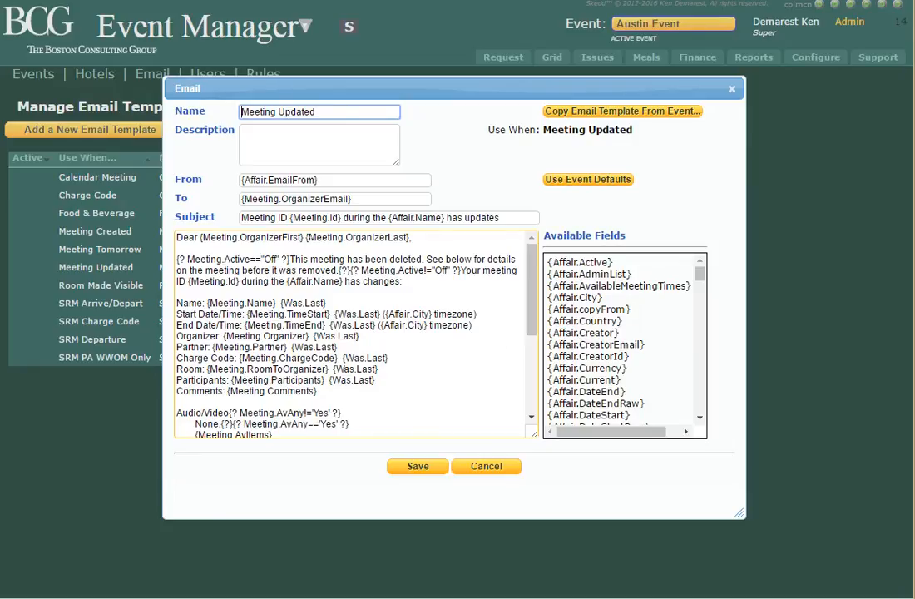
click(289, 259)
drag(290, 260, 175, 260)
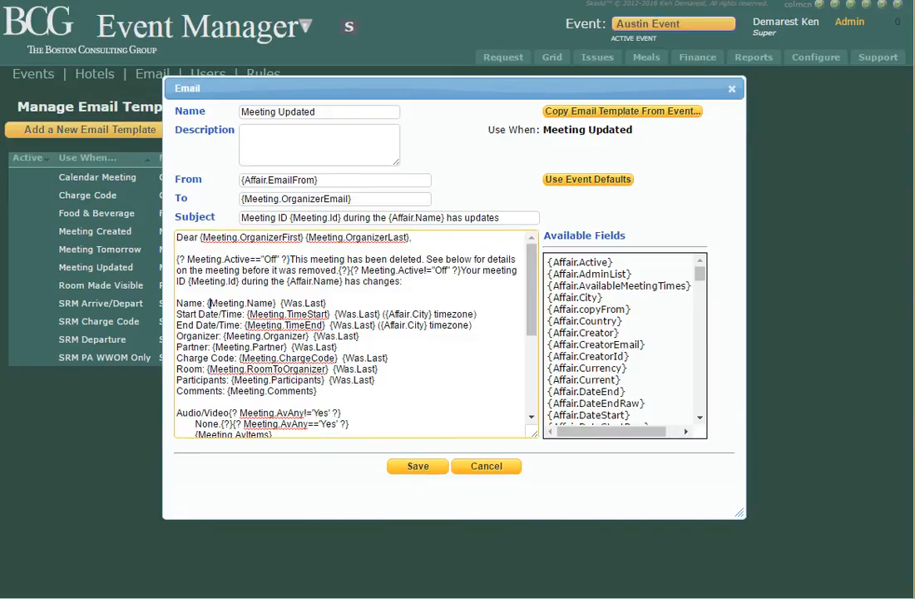
drag(207, 303, 275, 304)
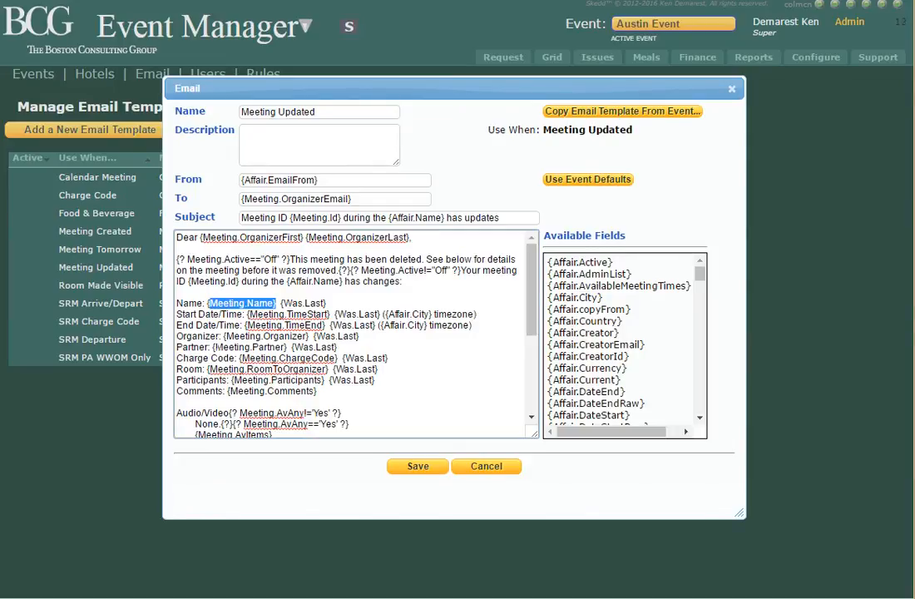
scroll(353, 333, down, 3)
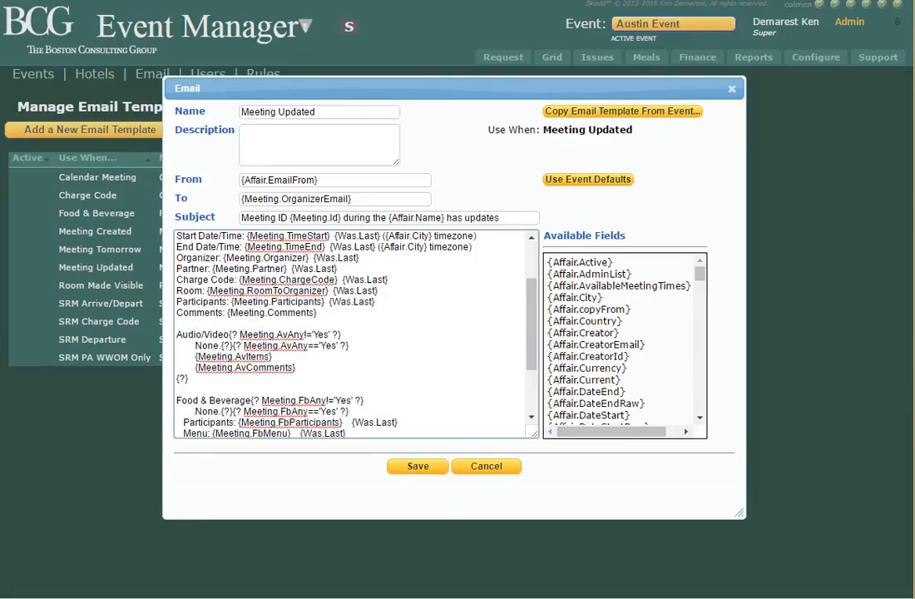
scroll(353, 333, up, 3)
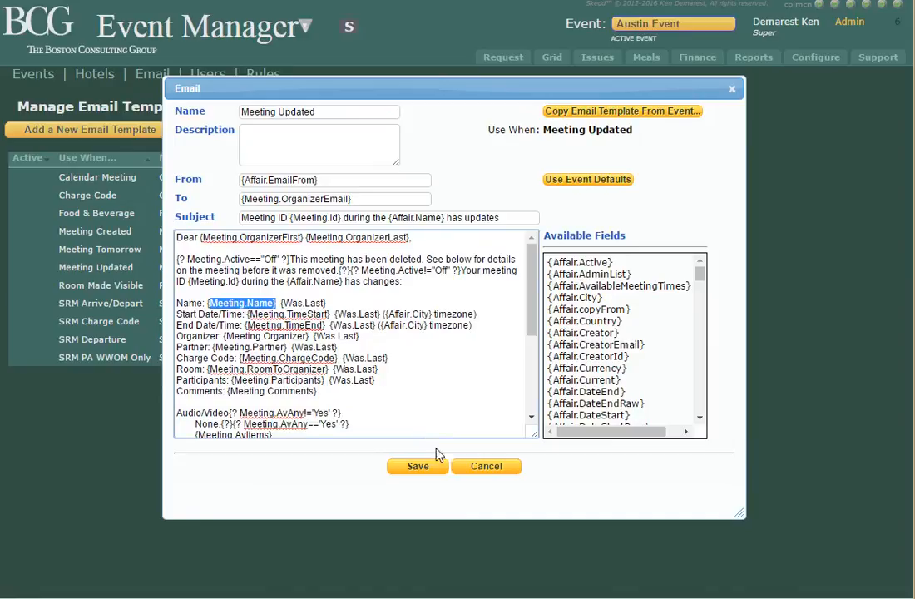
click(491, 468)
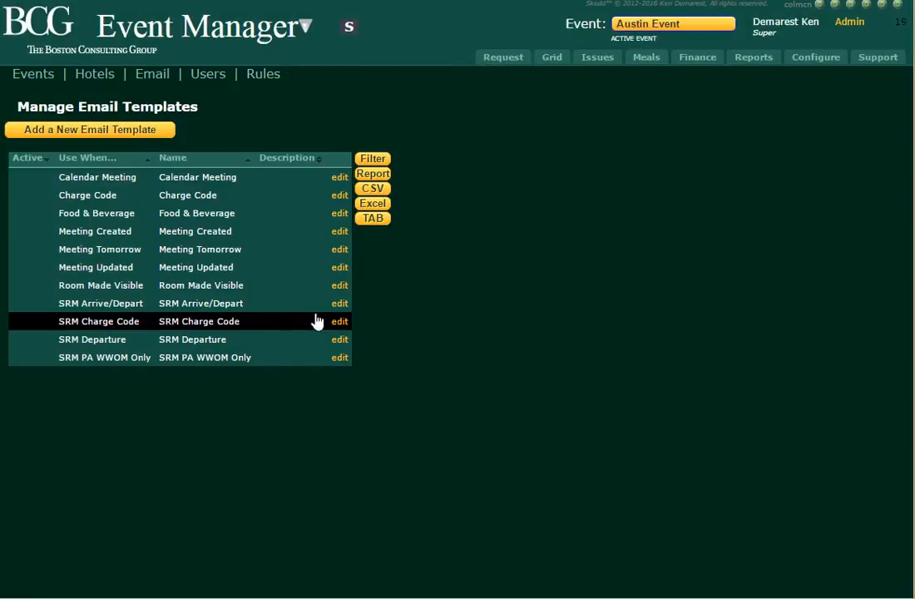
click(218, 293)
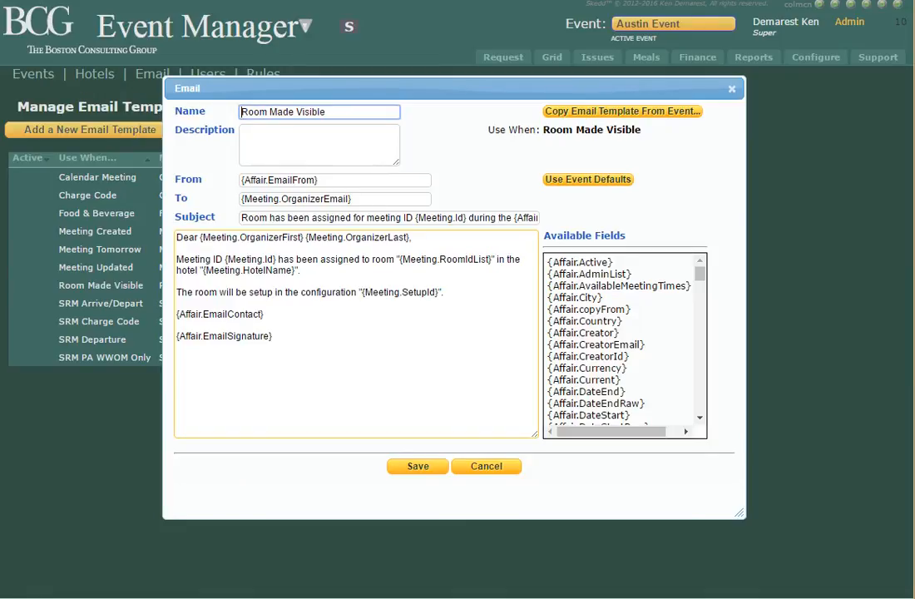
click(487, 471)
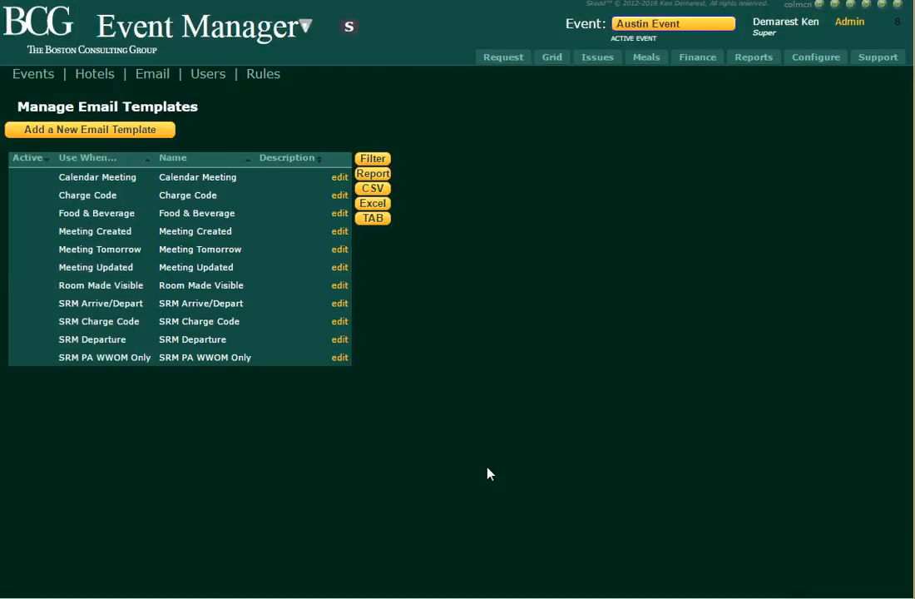